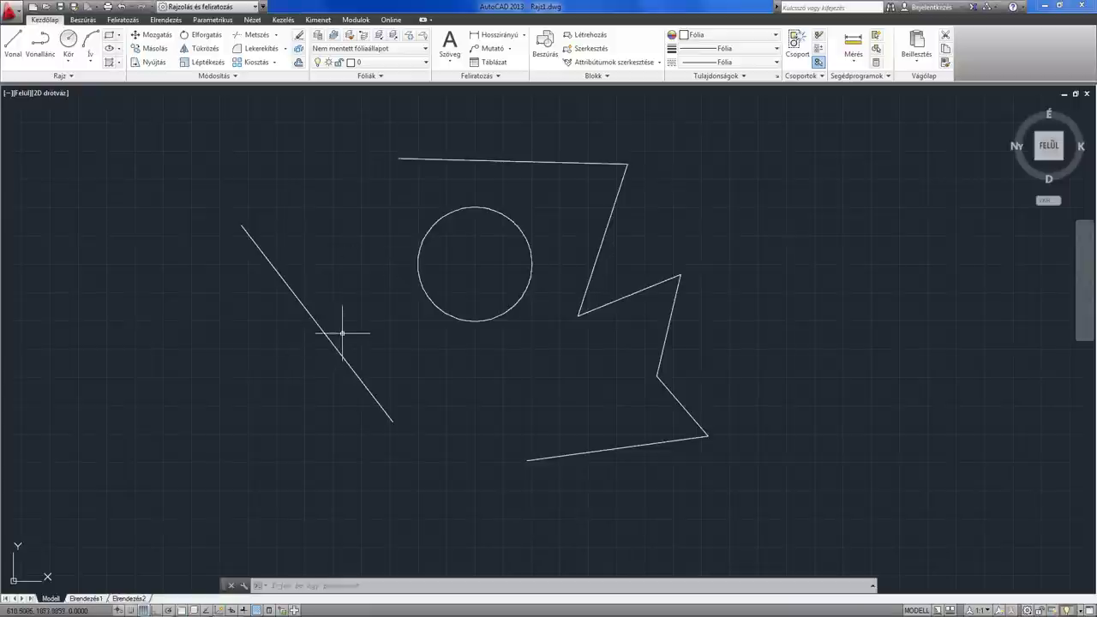
Frame the drawing and select the diagonal line so grips appear at its ends and midpoint.
scroll(342, 325, up, 2)
mouse_move(326, 308)
middle_down()
mouse_move(352, 331)
mouse_move(364, 319)
middle_up()
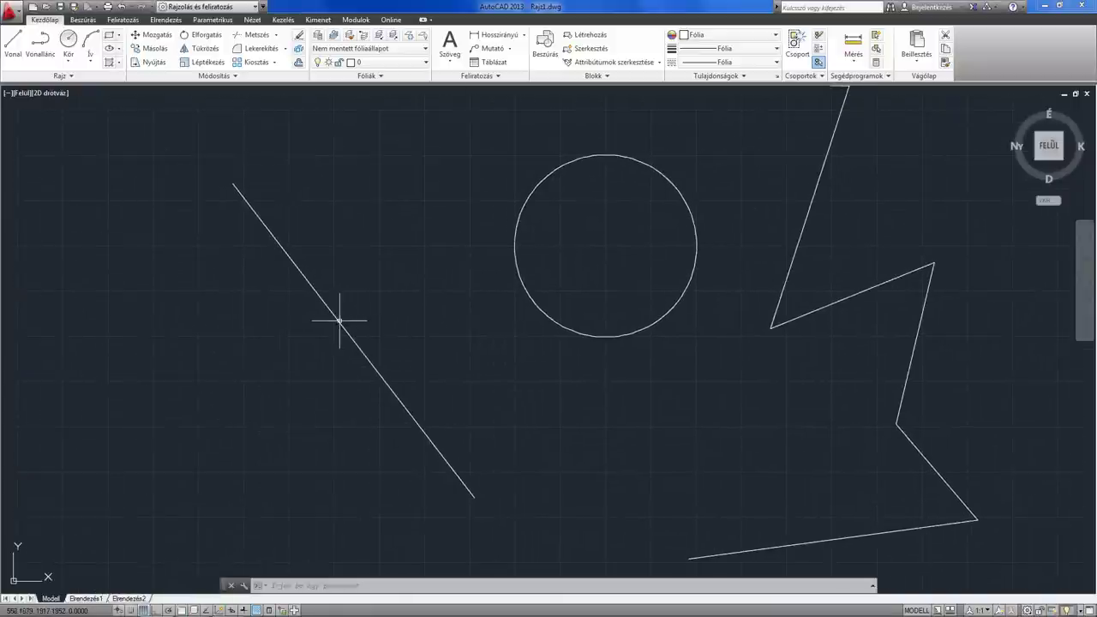
click(338, 314)
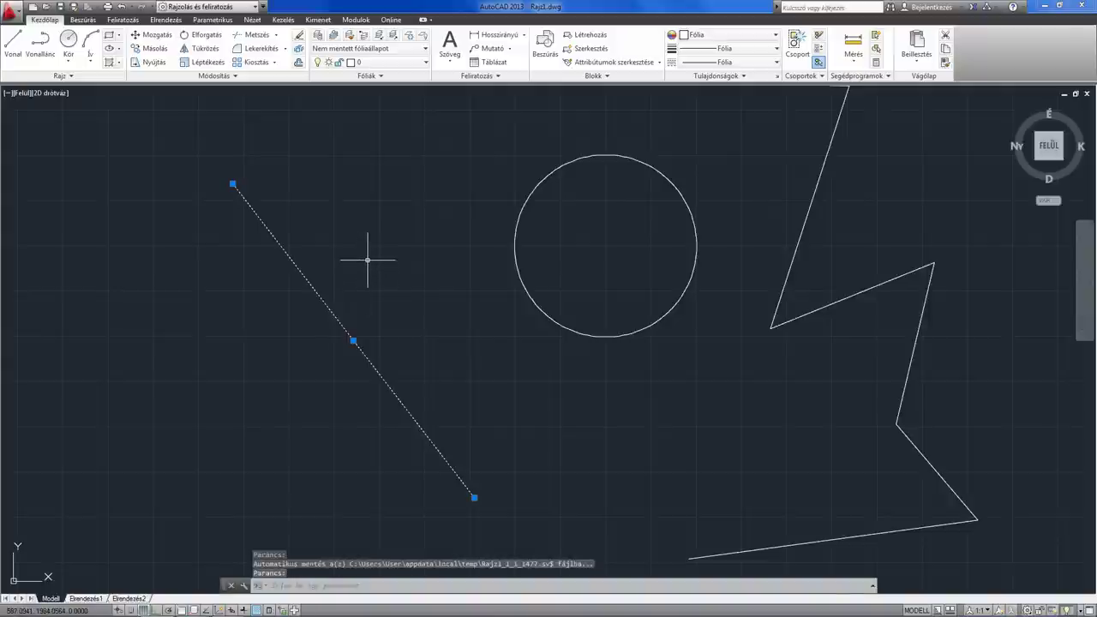
scroll(369, 245, down, 2)
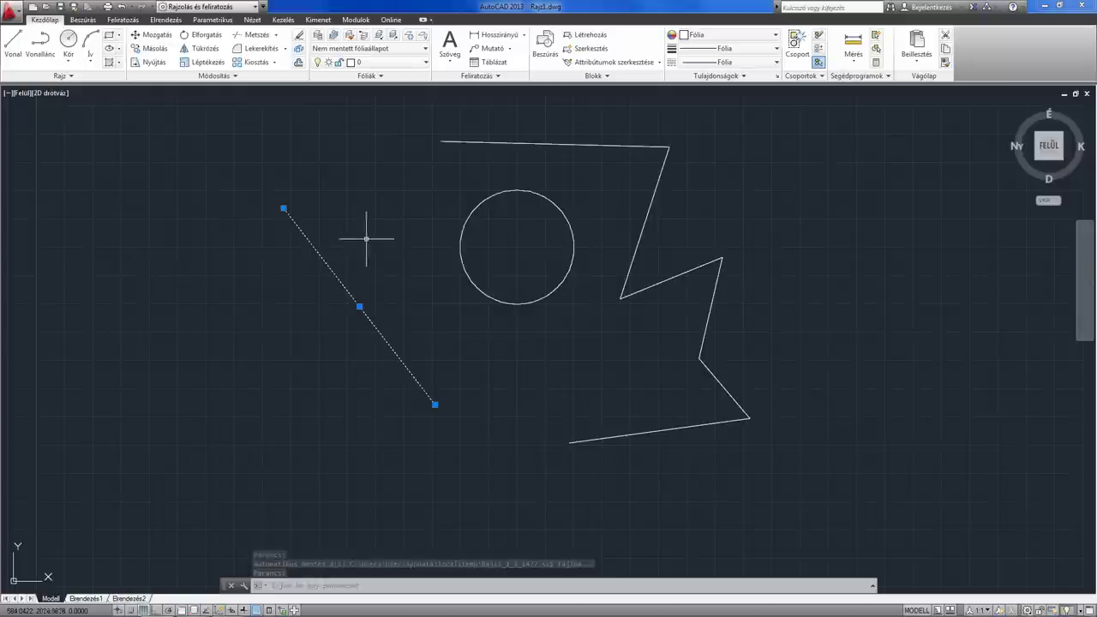
middle_drag(367, 240, 364, 255)
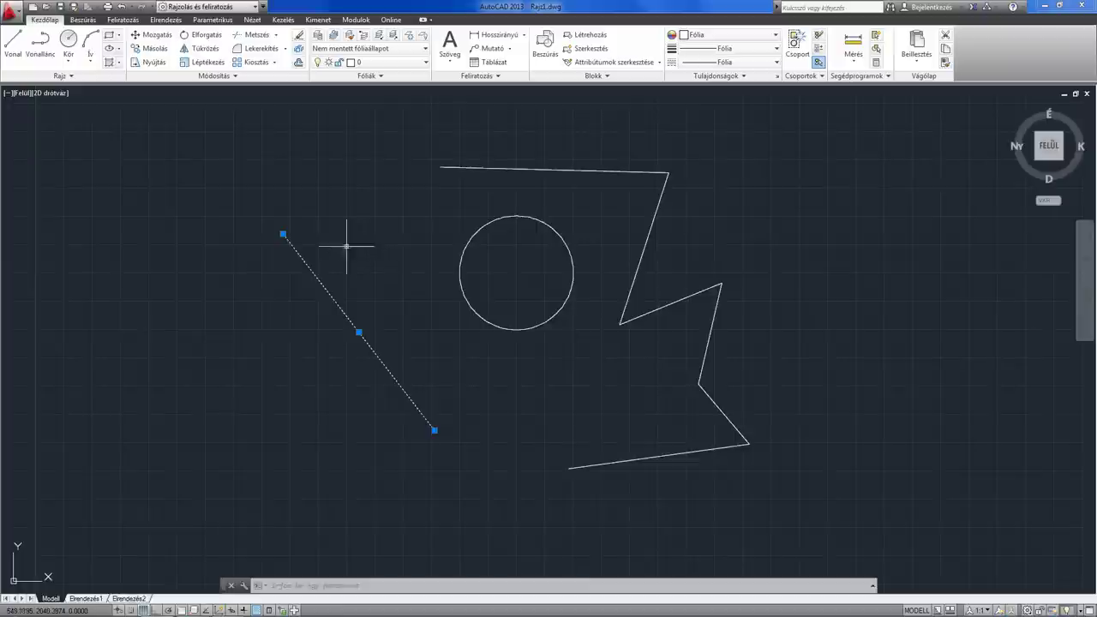
middle_drag(334, 240, 344, 247)
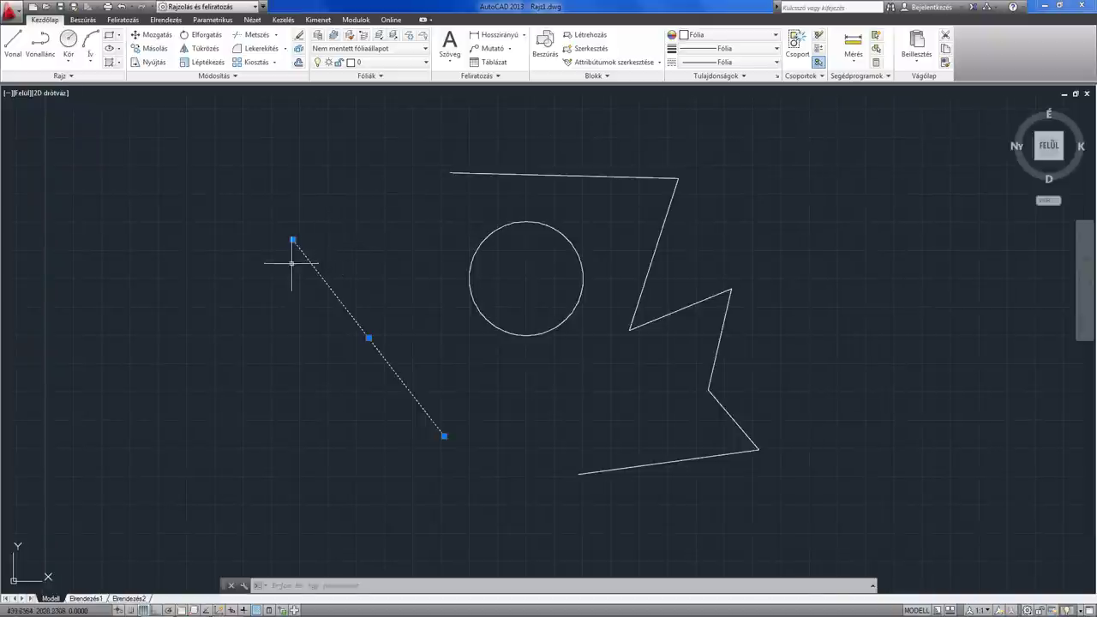
middle_drag(287, 264, 299, 295)
Make the line's upper endpoint grip hot to start a Nyújtás (stretch).
scroll(299, 294, up, 2)
scroll(294, 277, up, 2)
scroll(301, 276, up, 1)
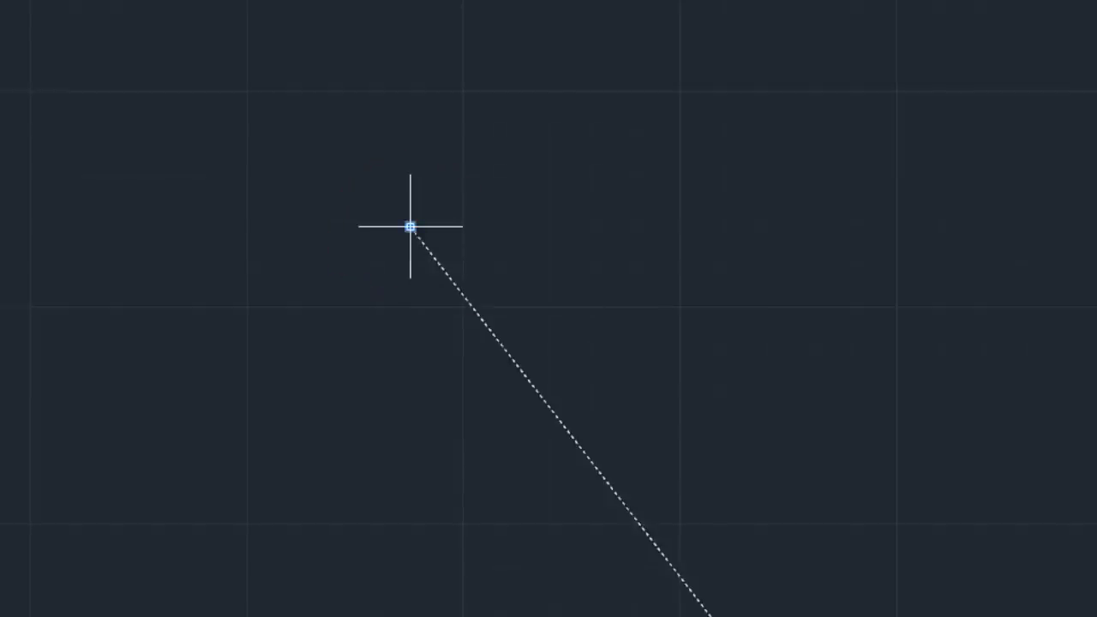
mouse_move(293, 240)
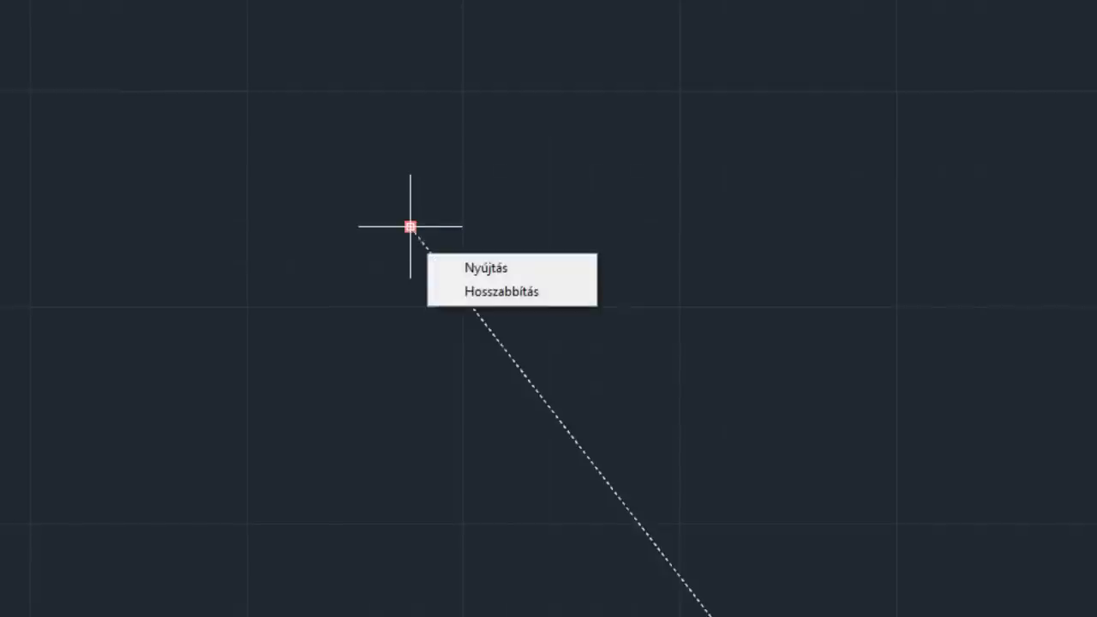
click(409, 228)
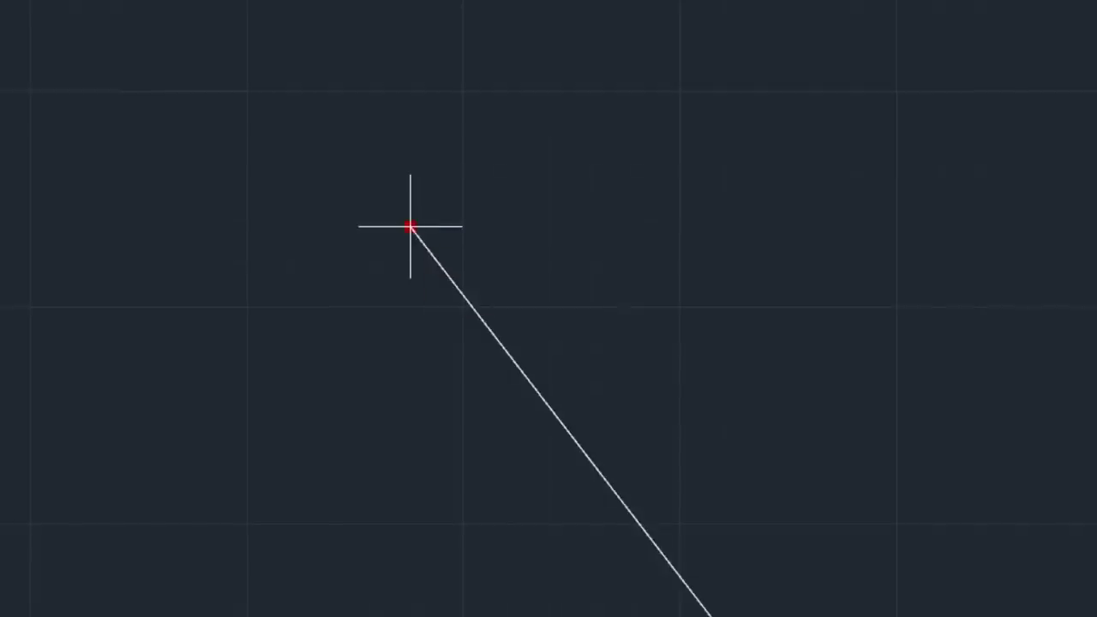
scroll(410, 227, down, 2)
scroll(410, 229, down, 2)
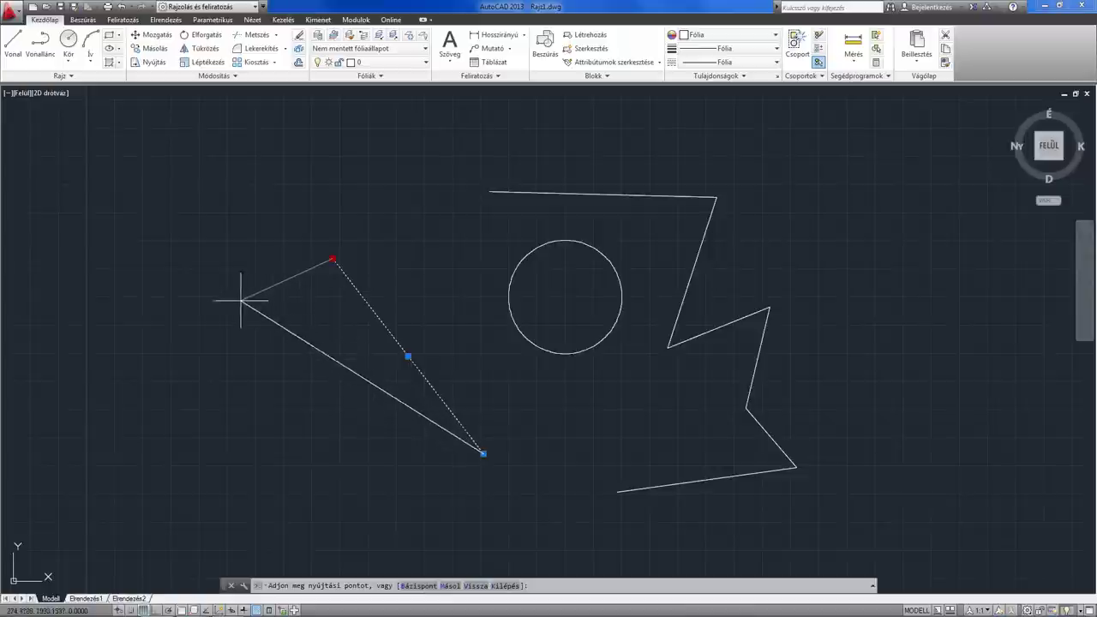
Stretch both line endpoints into a short, gently rising line left of the circle, then reselect it.
click(231, 306)
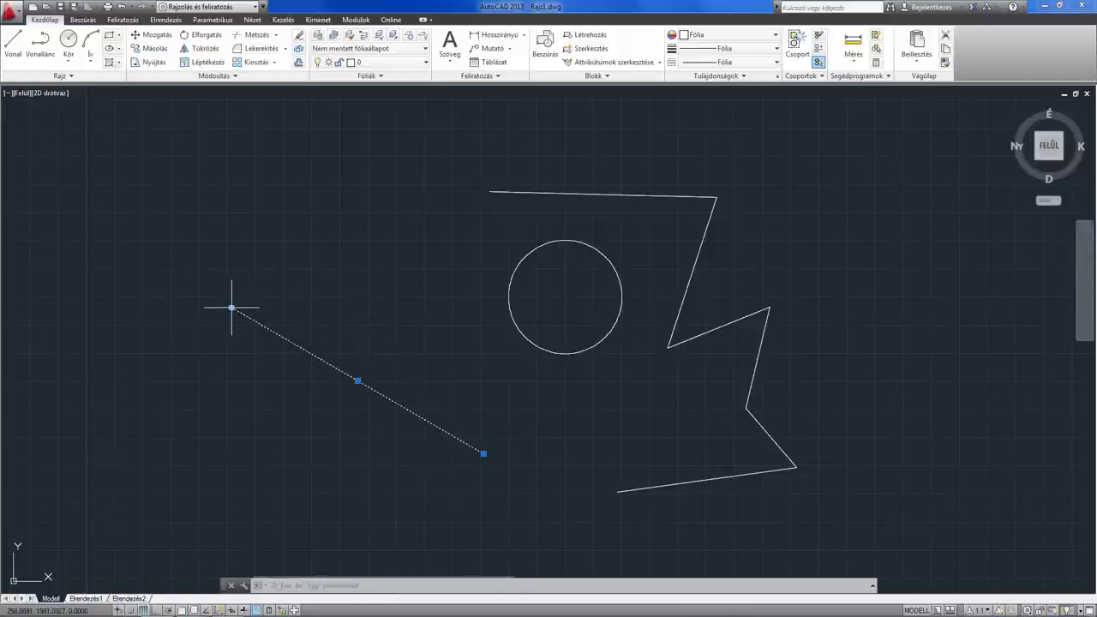
click(483, 454)
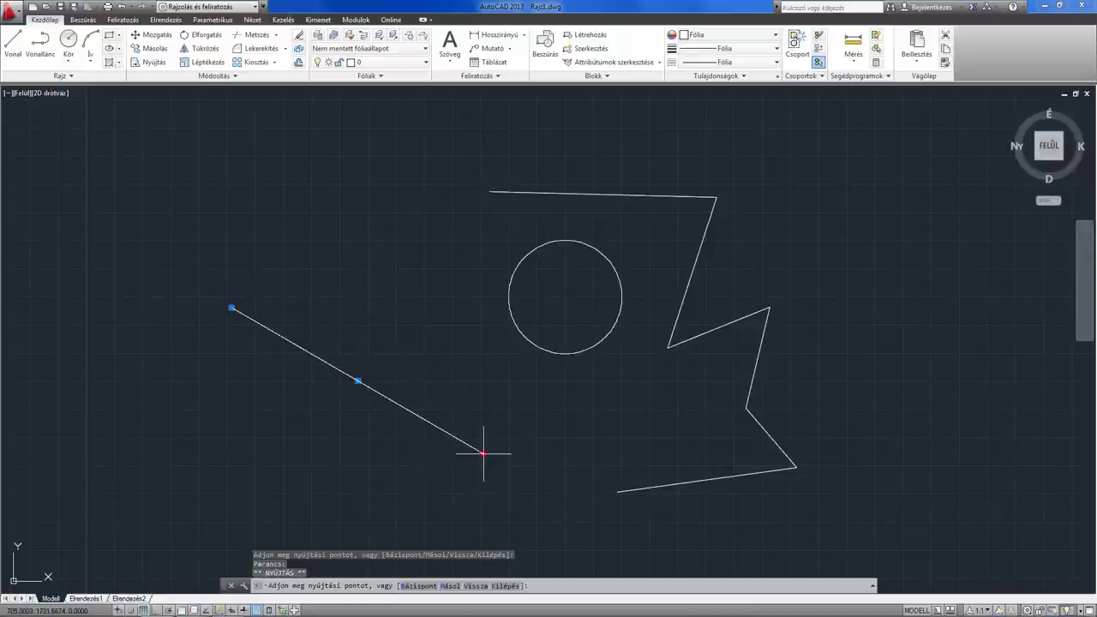
click(413, 256)
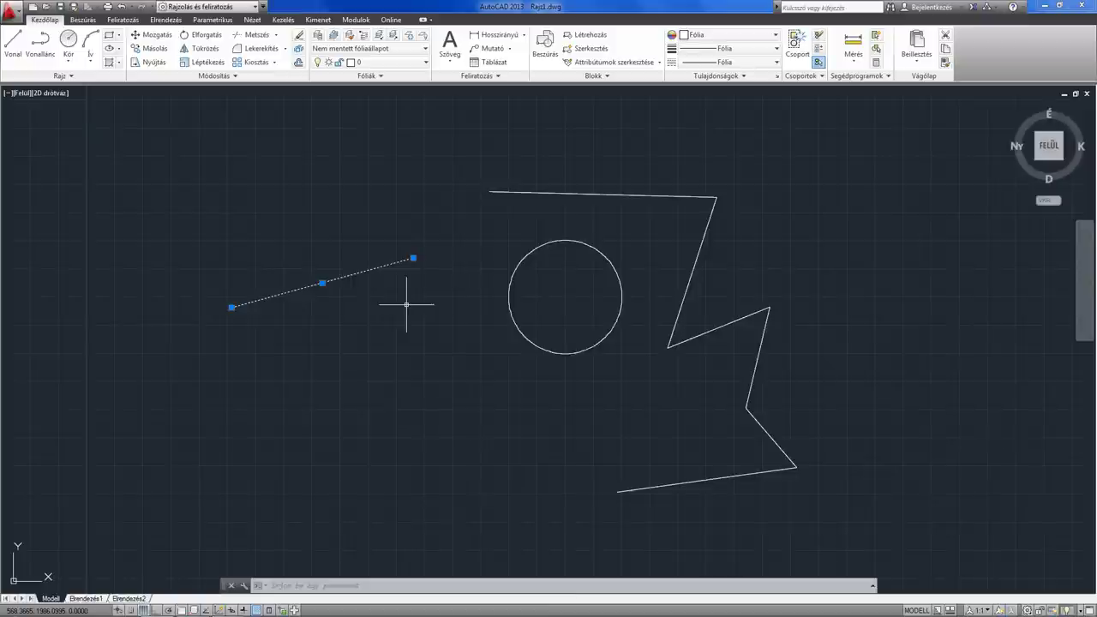
key(Escape)
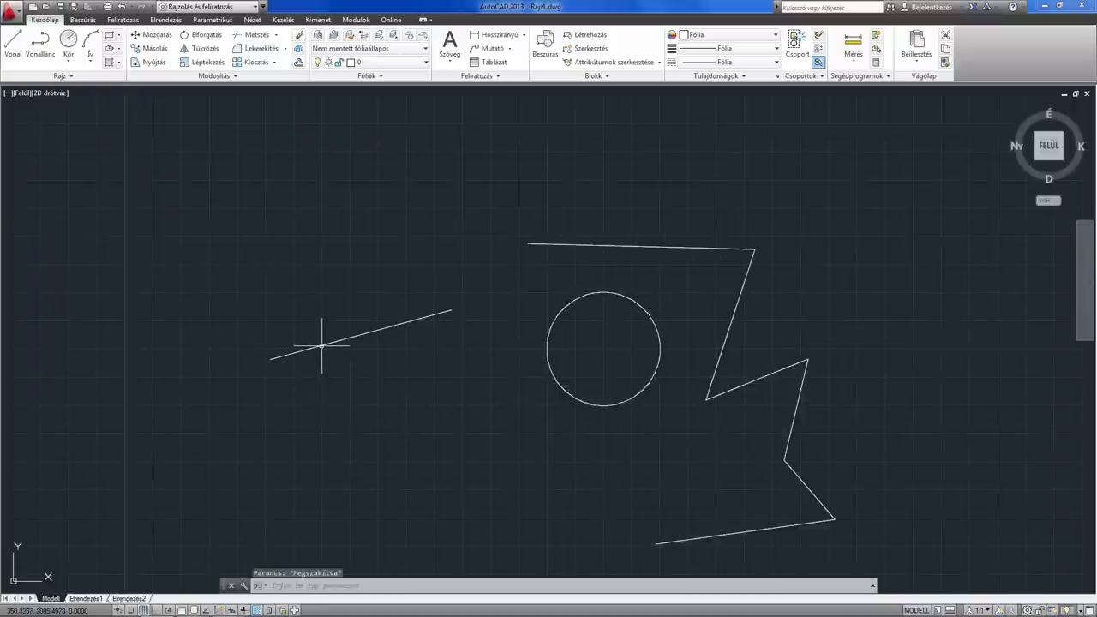
click(321, 345)
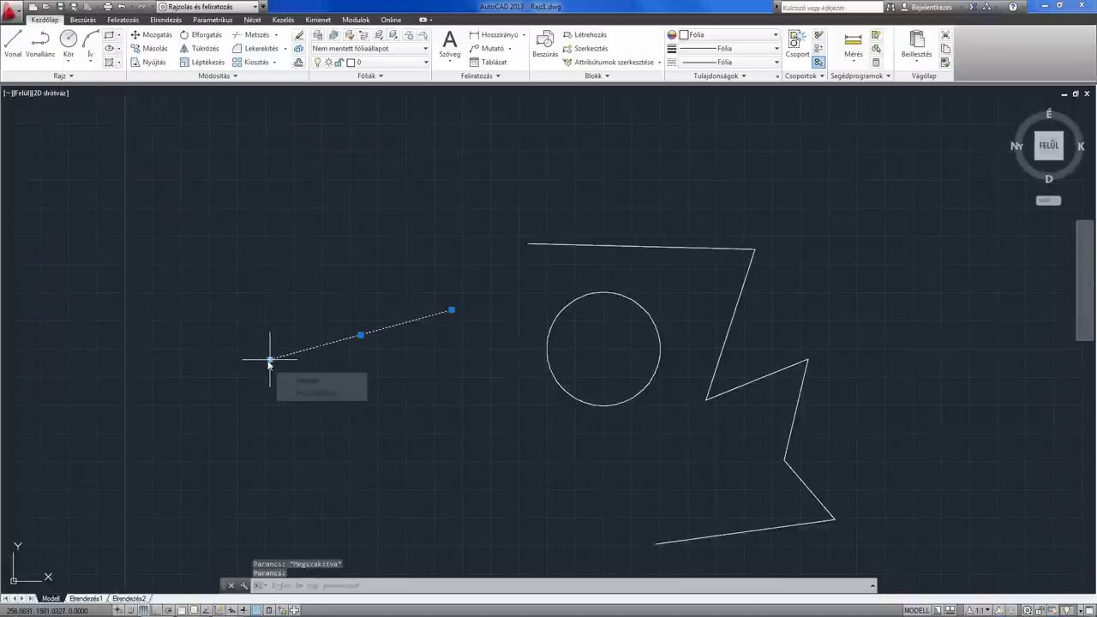
mouse_move(452, 310)
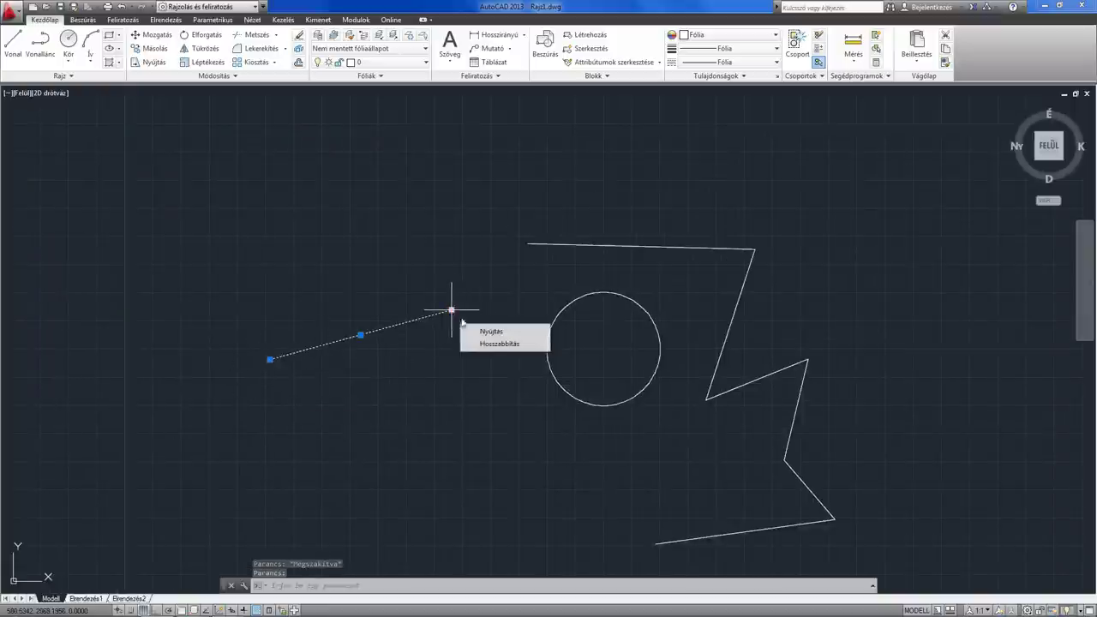
Move the whole line up and to the left using its midpoint grip.
middle_drag(371, 362, 392, 353)
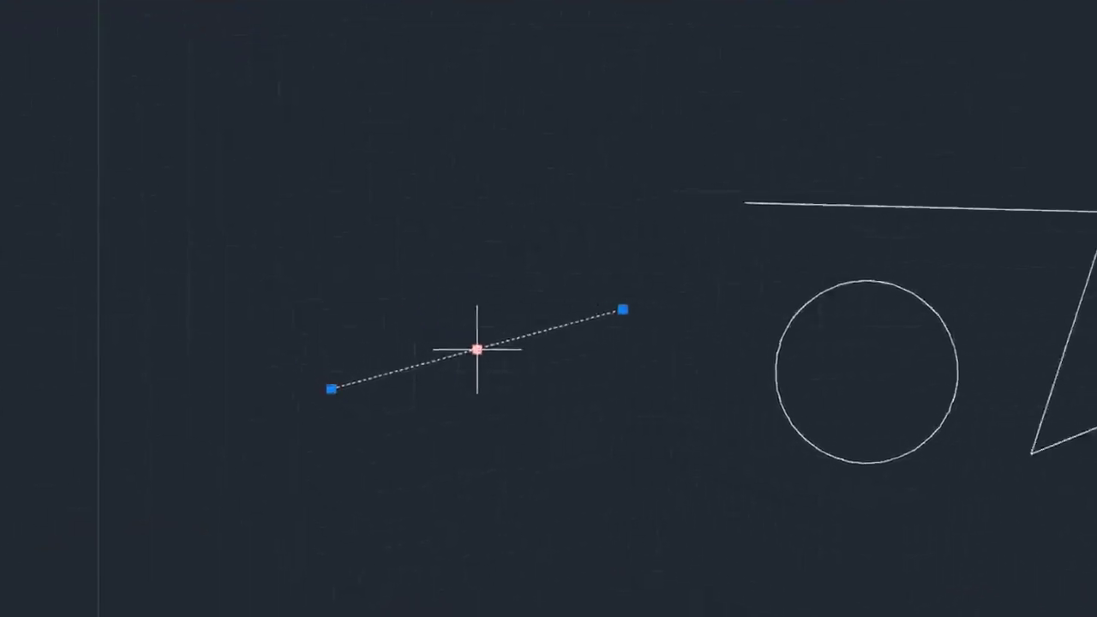
click(550, 367)
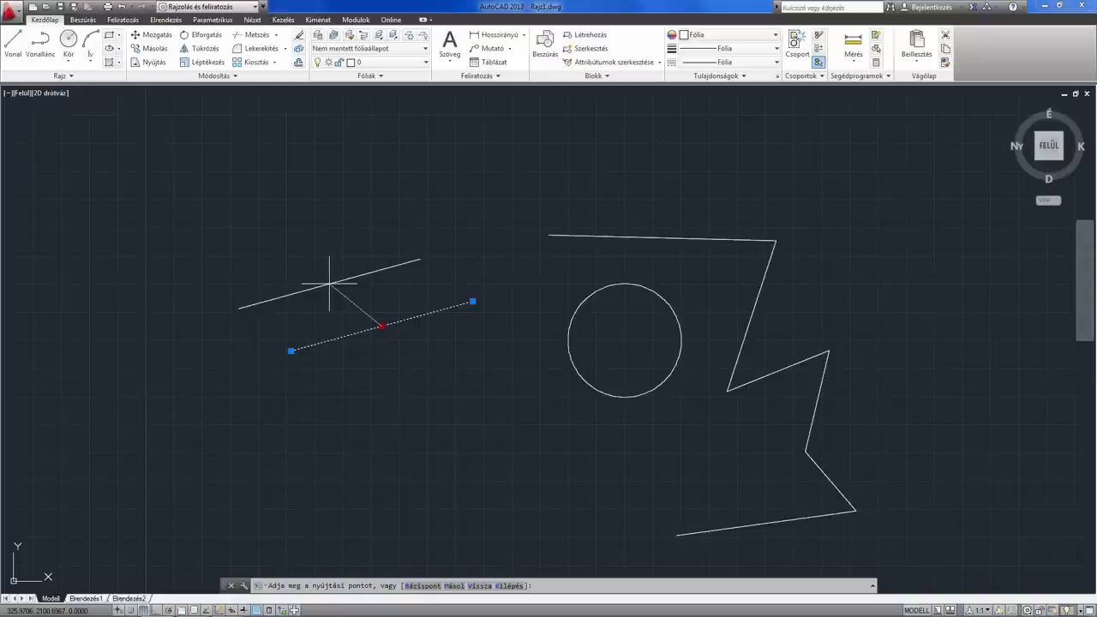
click(329, 283)
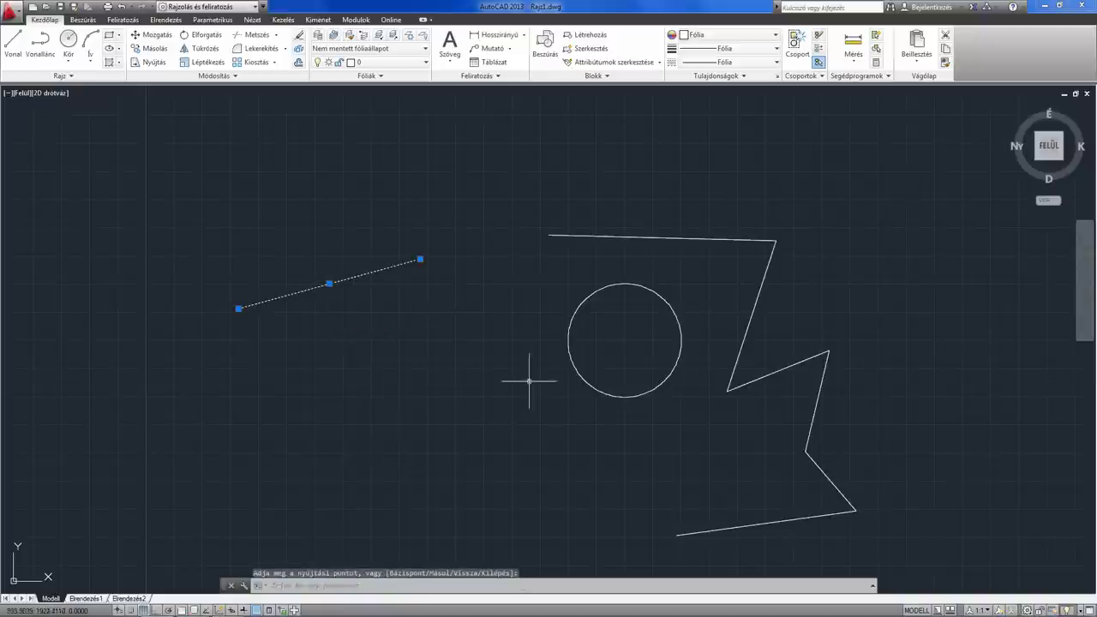
mouse_move(580, 388)
middle_down()
mouse_move(514, 369)
mouse_move(493, 388)
middle_up()
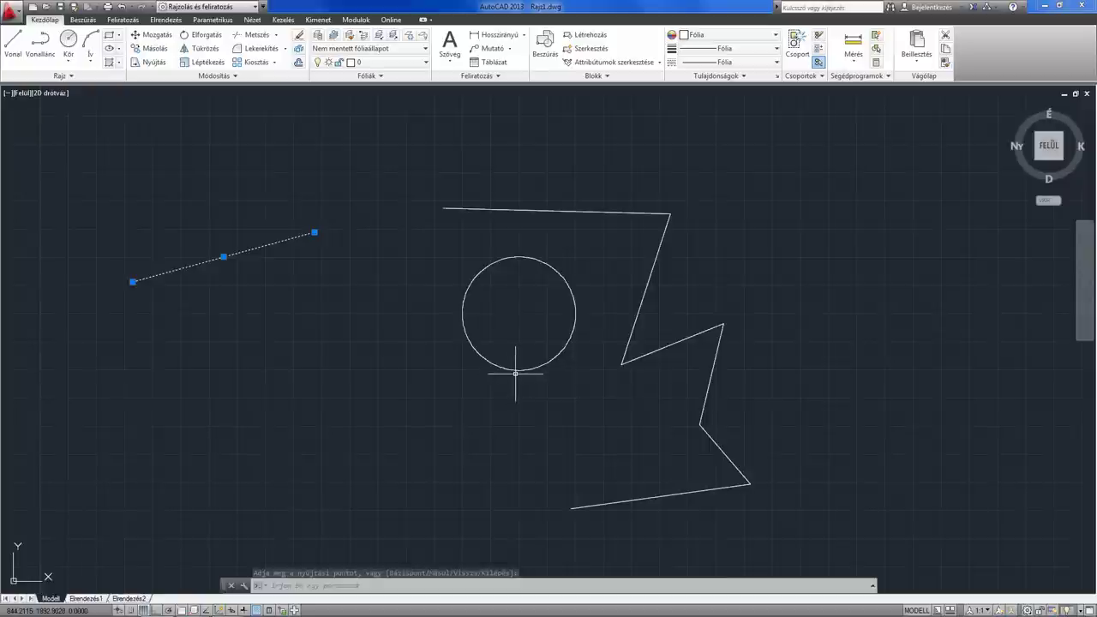
Select the circle and move it to a new position by its centre grip.
click(517, 371)
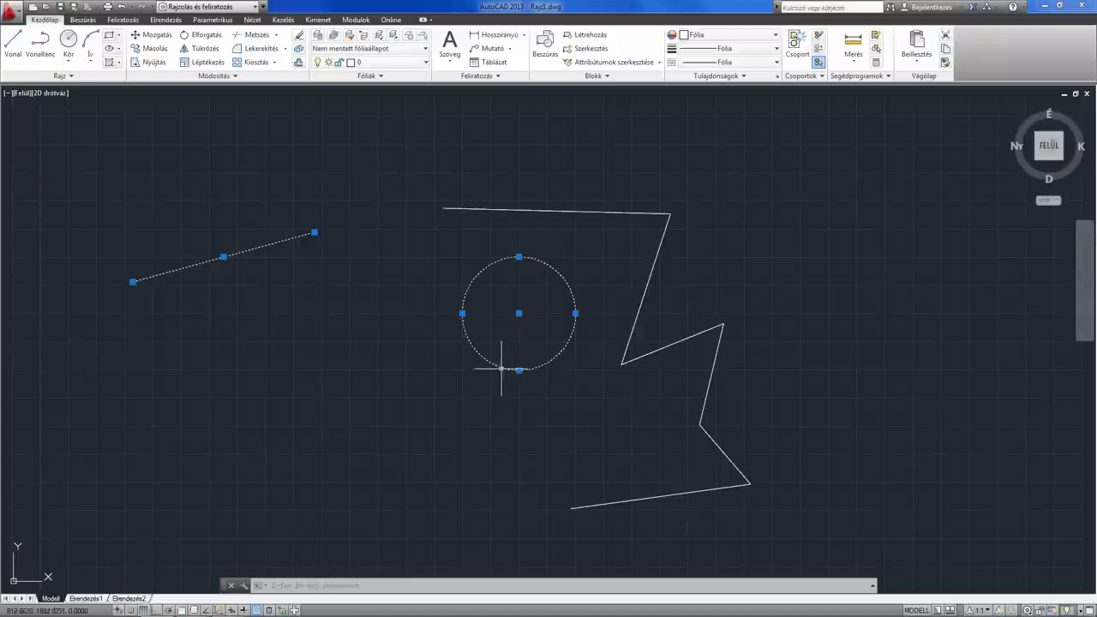
click(519, 314)
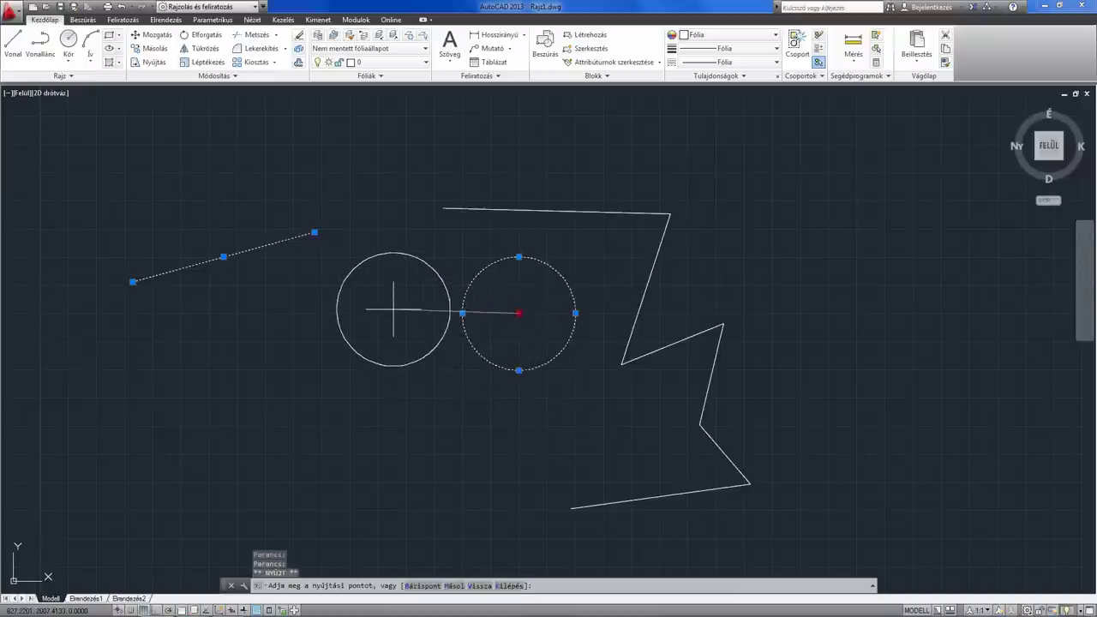
click(389, 342)
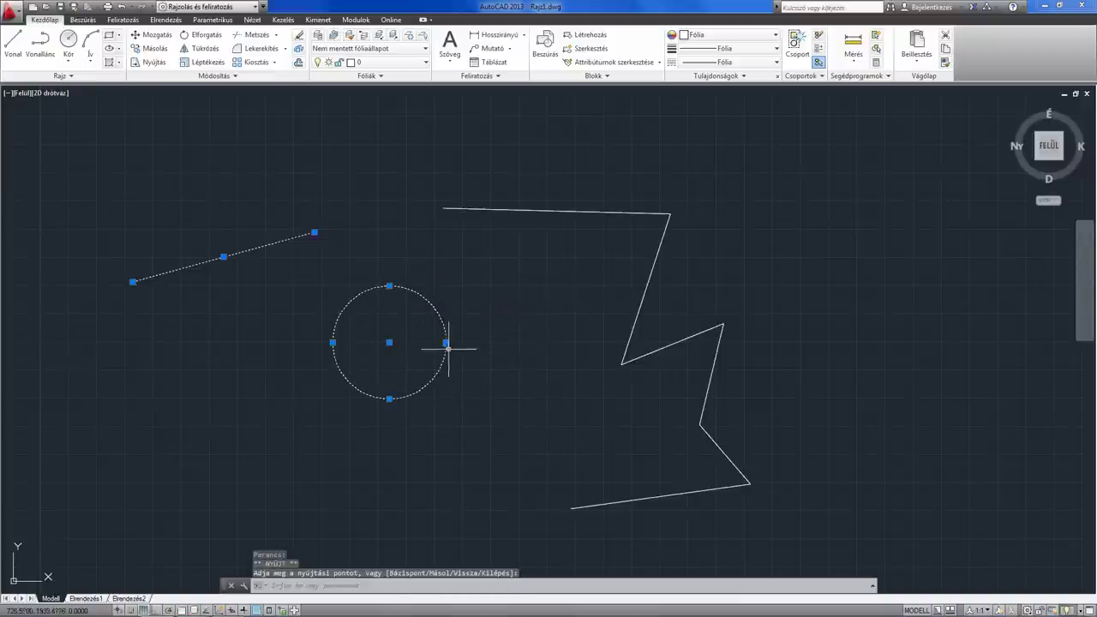
Enlarge the circle via a quadrant grip so its edge meets the line's endpoint, then deselect.
click(446, 342)
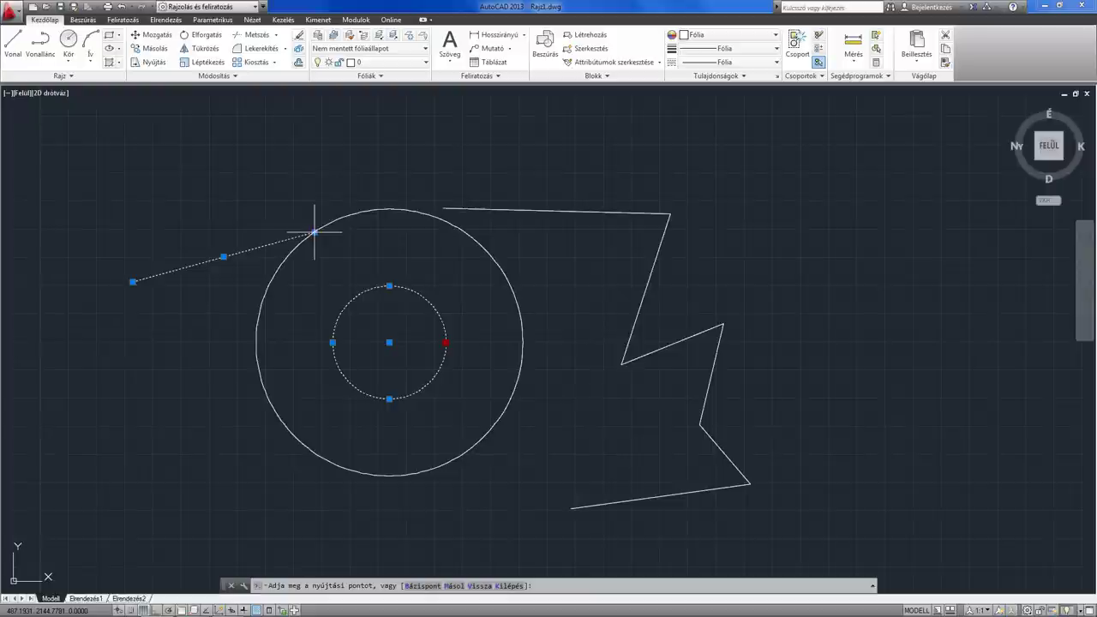
click(315, 231)
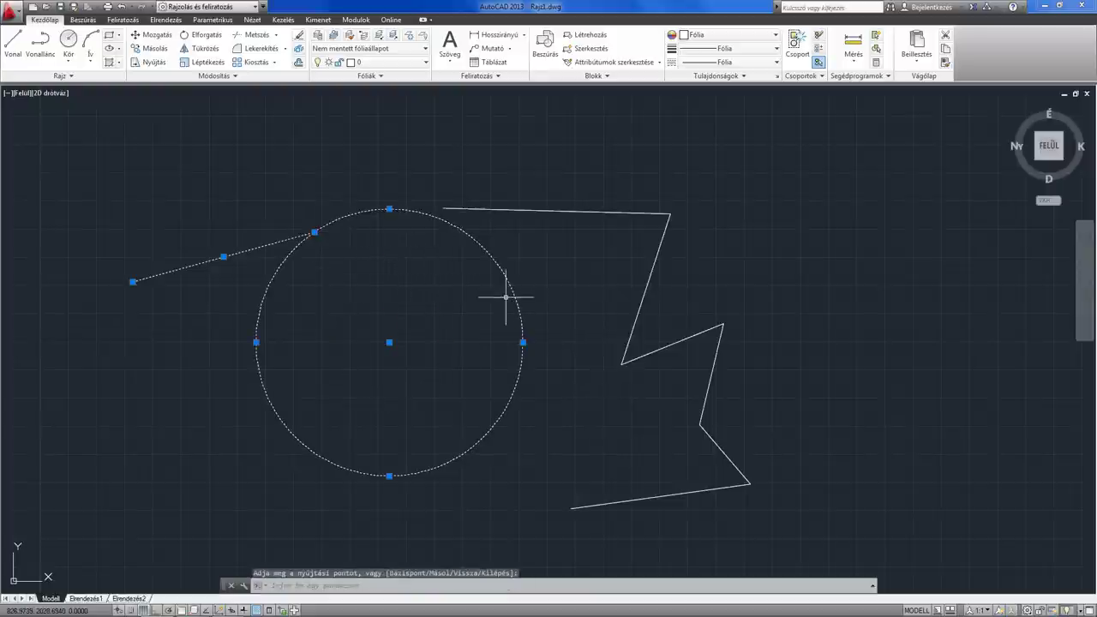
key(Escape)
middle_drag(549, 324, 509, 294)
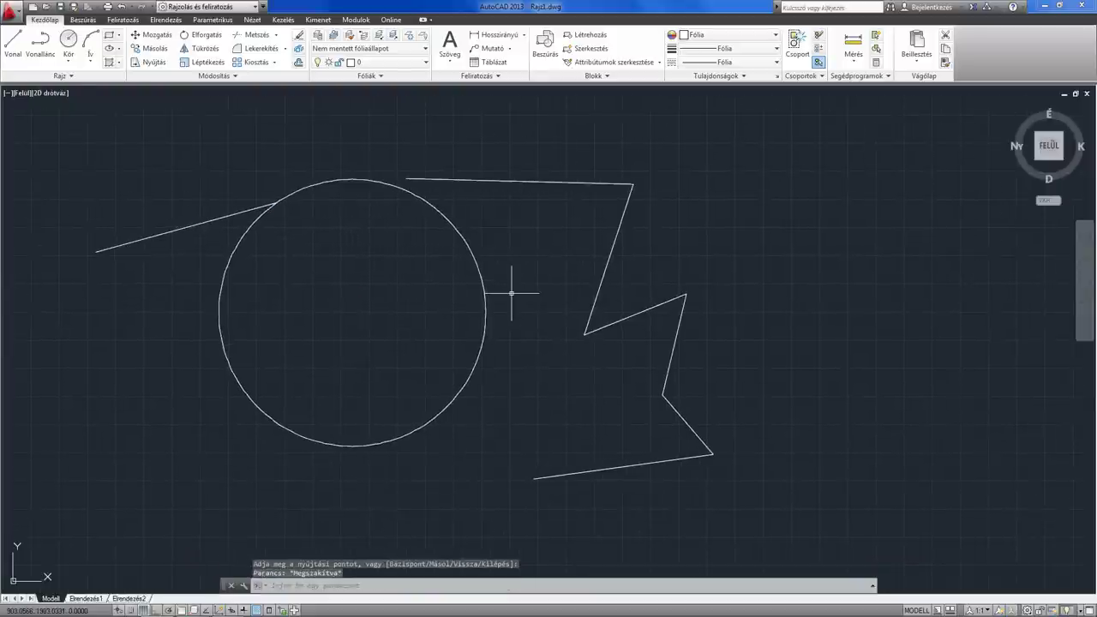
middle_drag(544, 252, 539, 298)
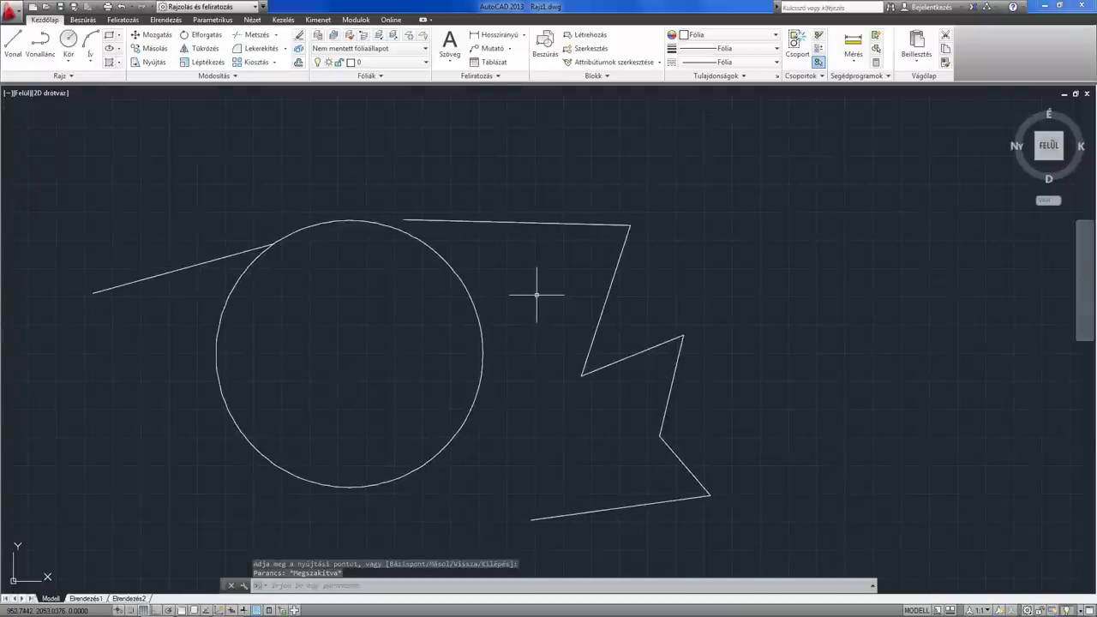
click(597, 319)
middle_drag(566, 387, 576, 363)
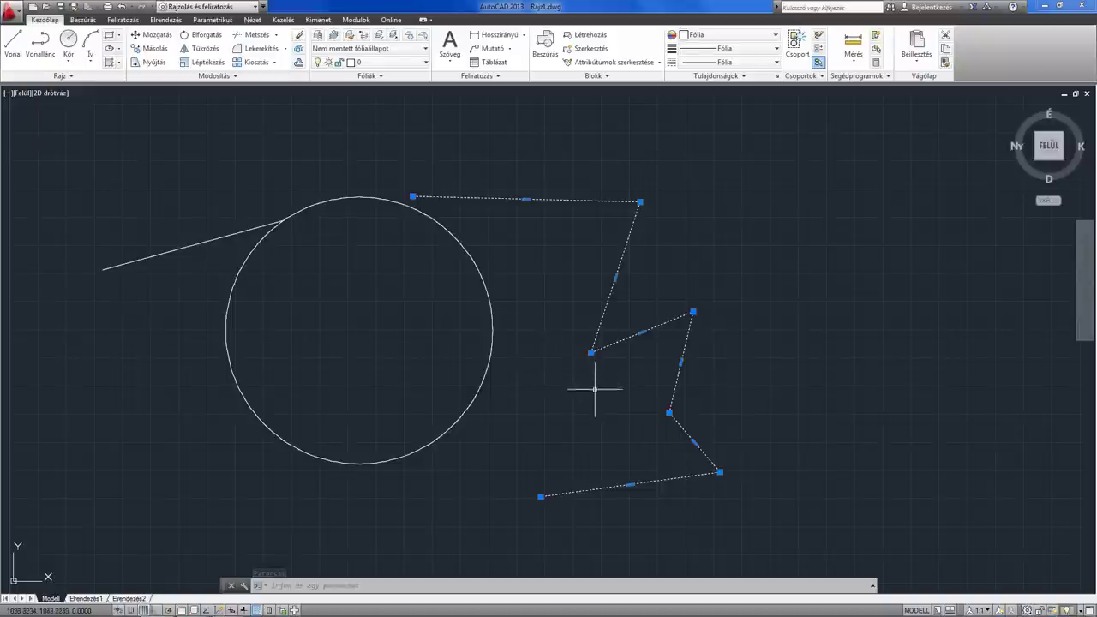
middle_drag(595, 385, 611, 364)
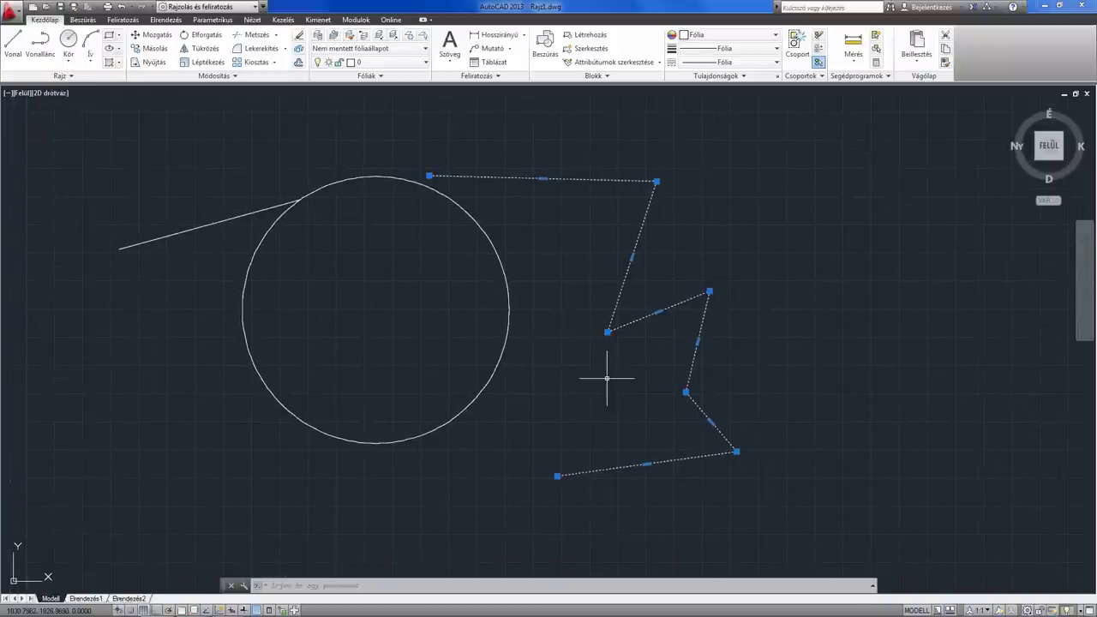
key(Escape)
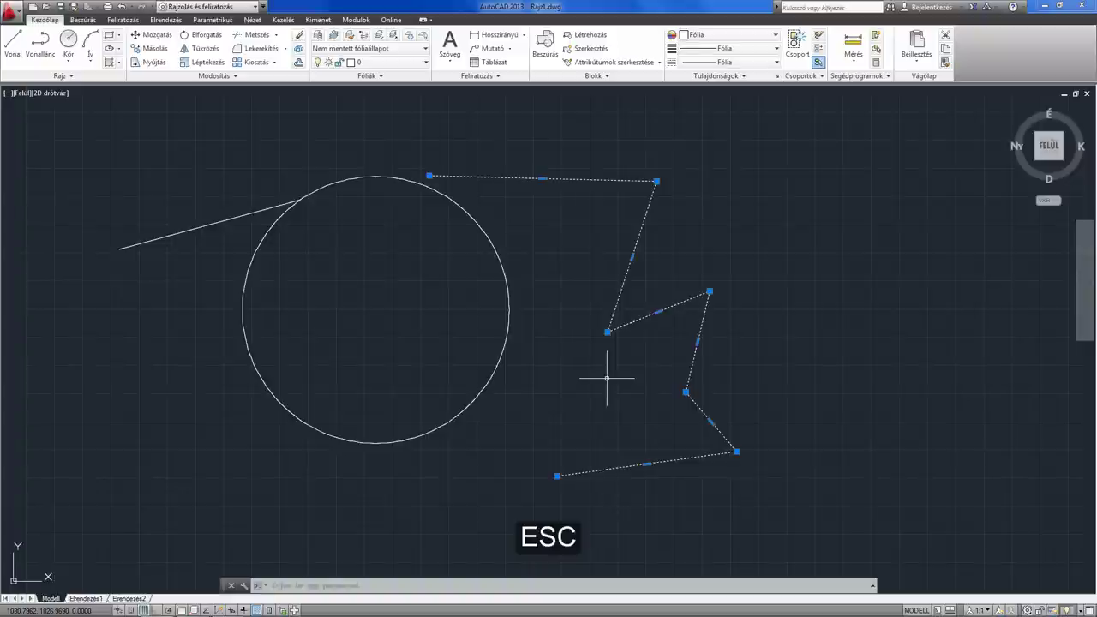
key(Escape)
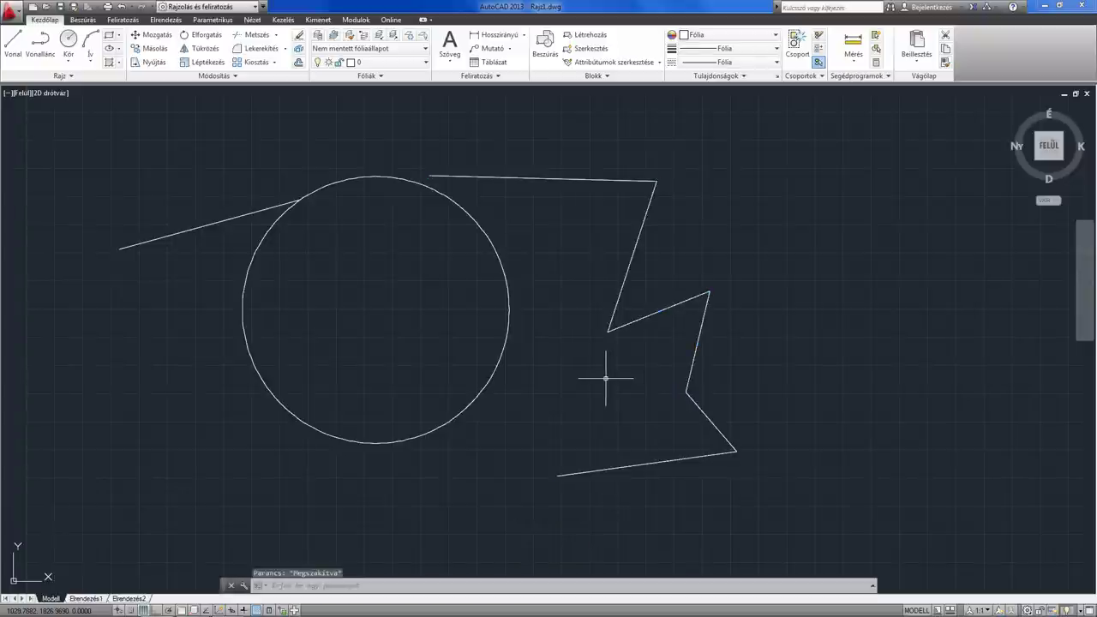
middle_drag(329, 260, 329, 255)
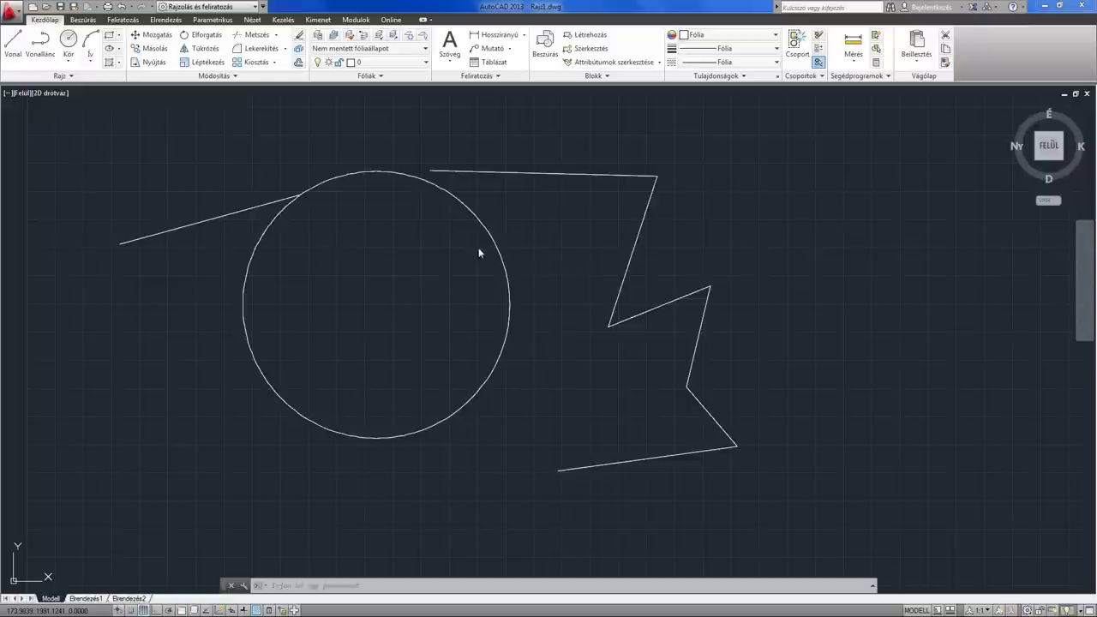
Open the Beállítások (Options) dialog from the drawing-area right-click menu.
right_click(813, 280)
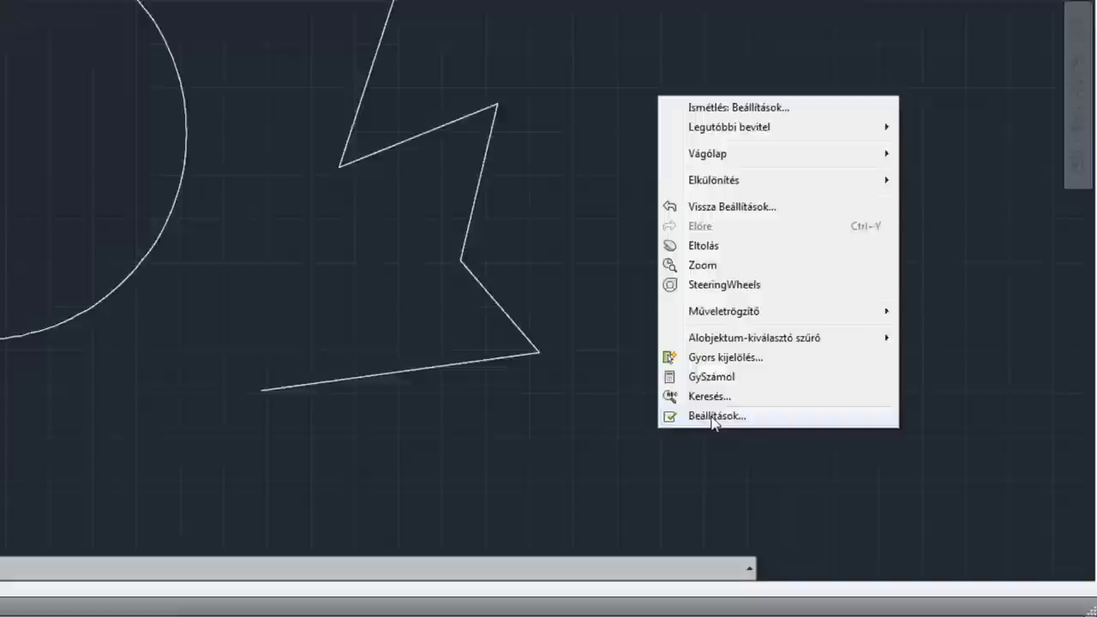
click(713, 417)
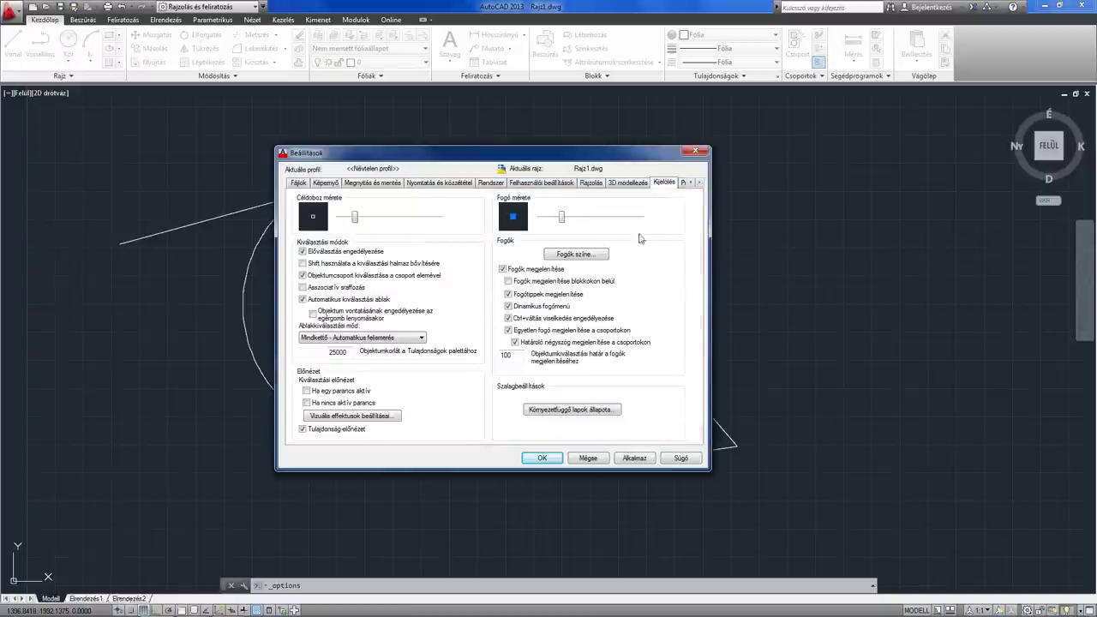
Increase grip size slightly, turn off Fogók megjelenítése (Show grips), and confirm with OK.
mouse_move(562, 216)
mouse_down()
mouse_move(577, 220)
mouse_move(562, 220)
mouse_up()
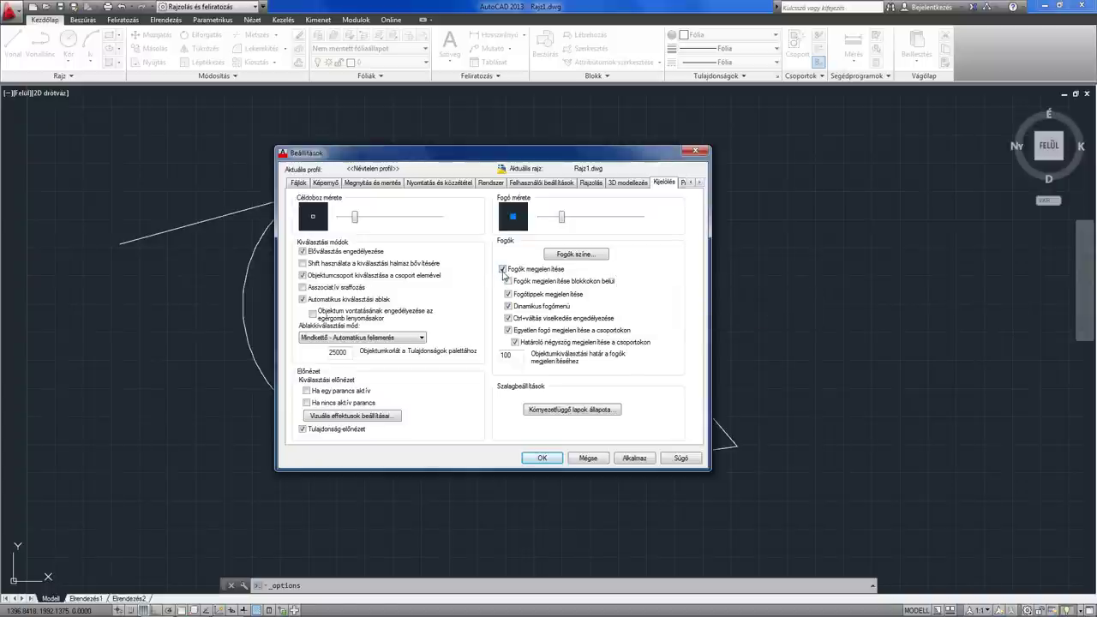
mouse_move(503, 269)
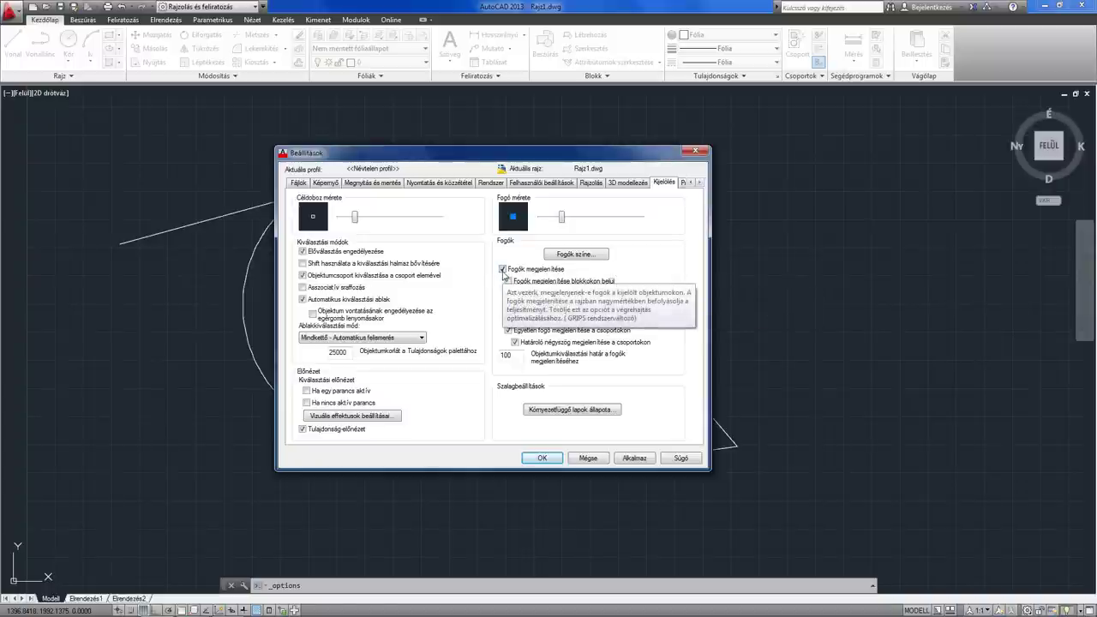
click(503, 272)
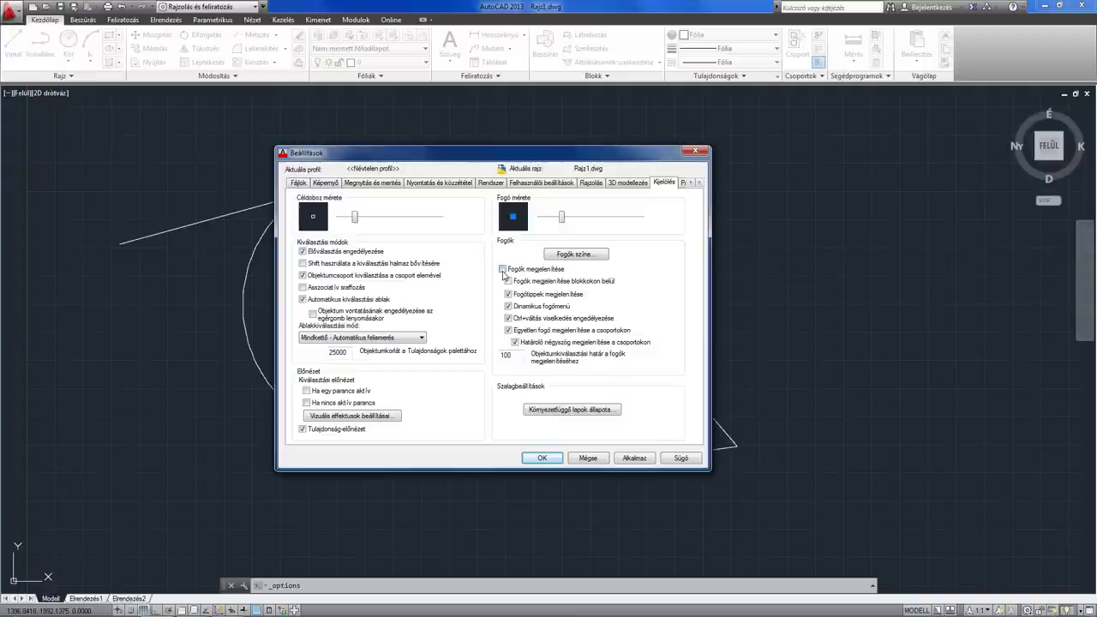
click(542, 460)
mouse_move(575, 372)
middle_down()
mouse_move(561, 385)
mouse_move(605, 395)
middle_up()
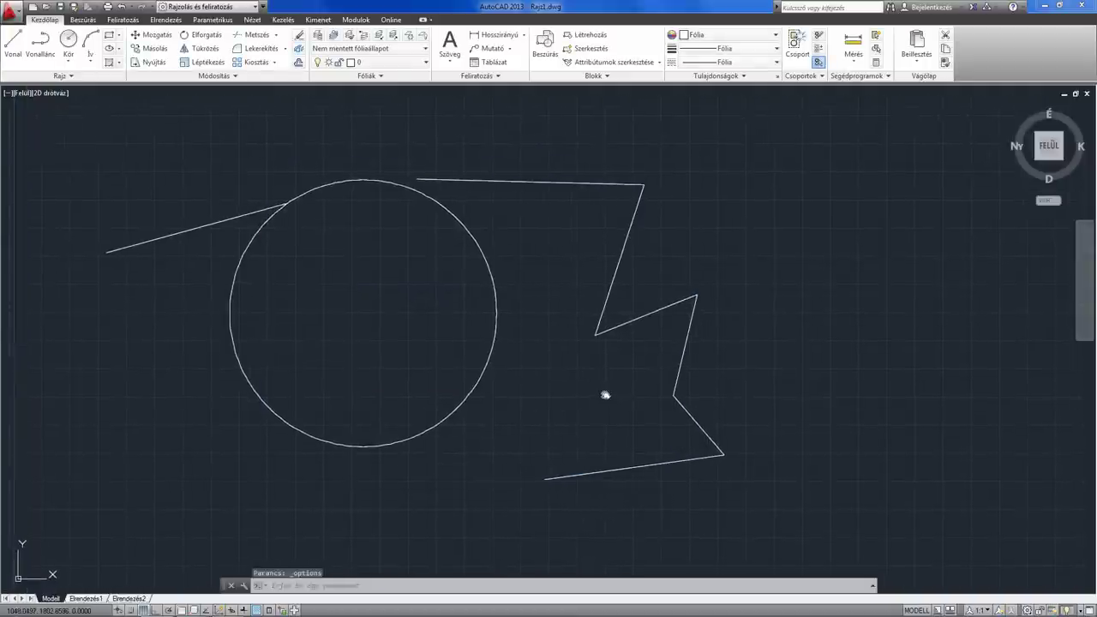
Verify the polyline and circle select without grips, then reopen the Beállítások (Options) dialog.
click(683, 363)
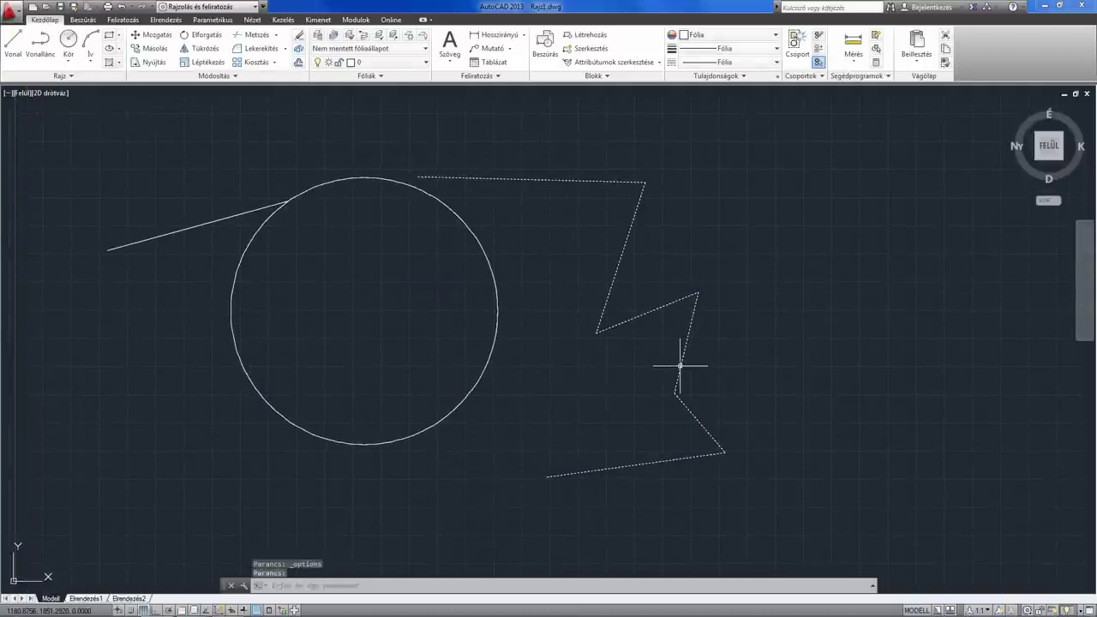
key(Escape)
click(489, 368)
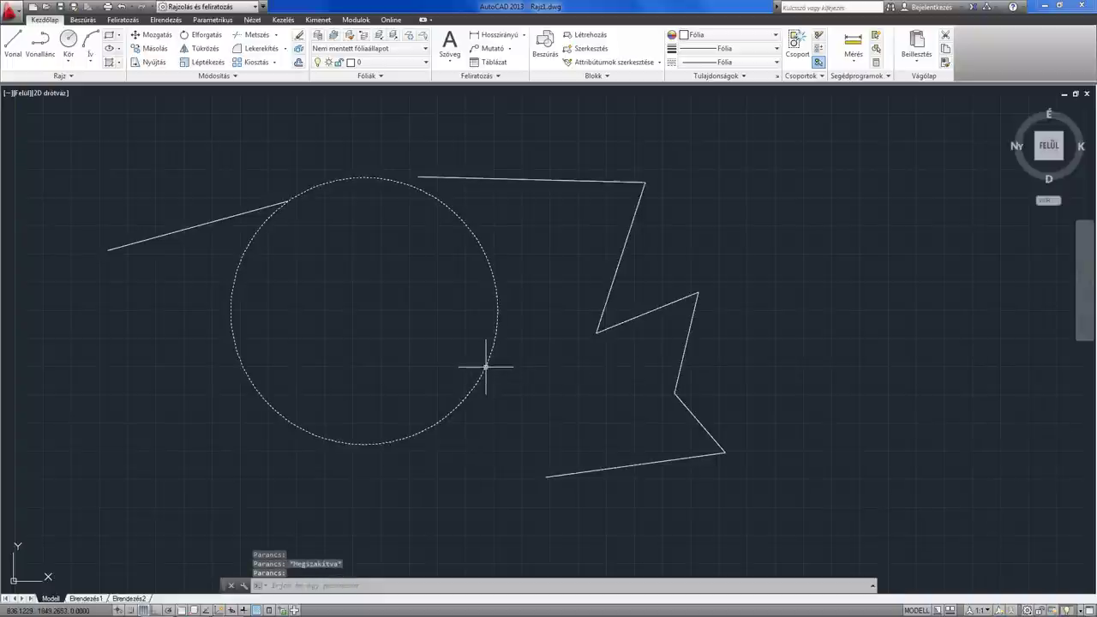
key(Escape)
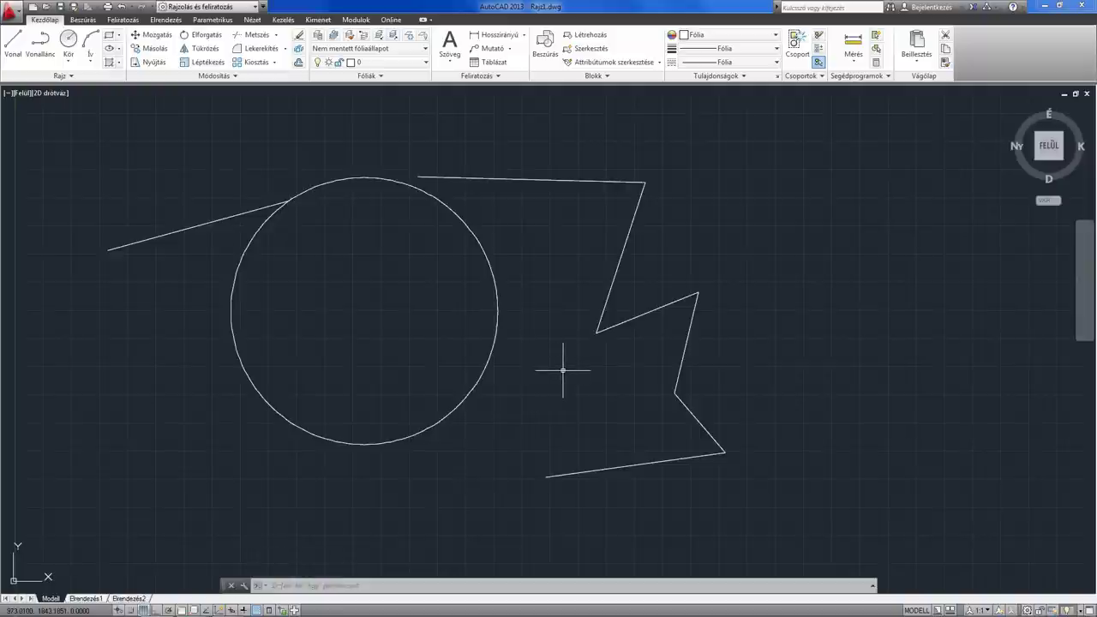
right_click(749, 332)
click(790, 541)
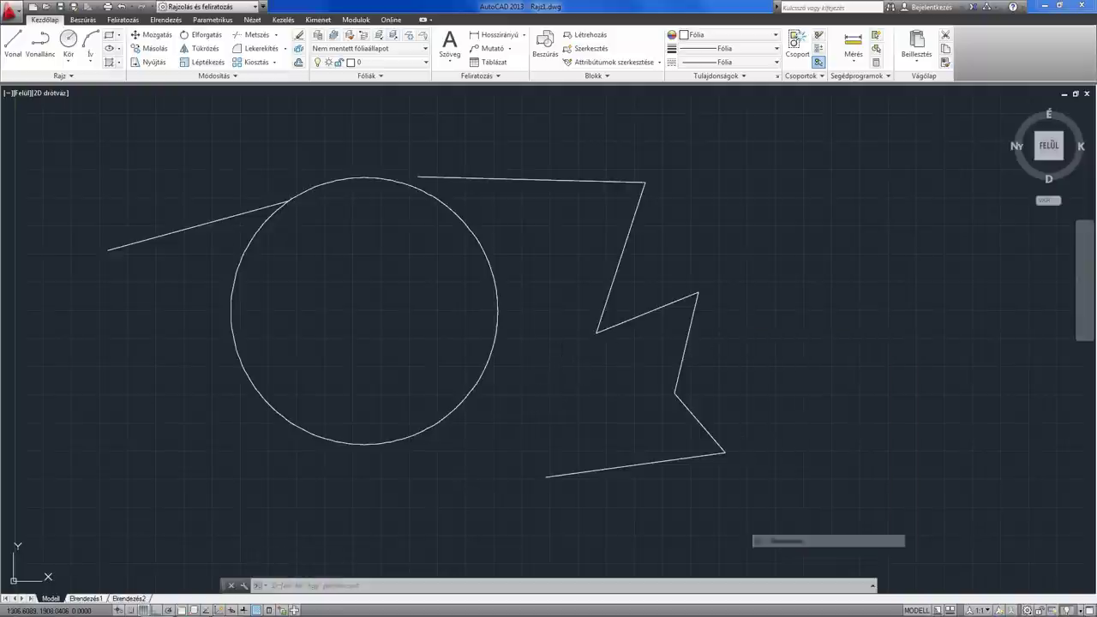